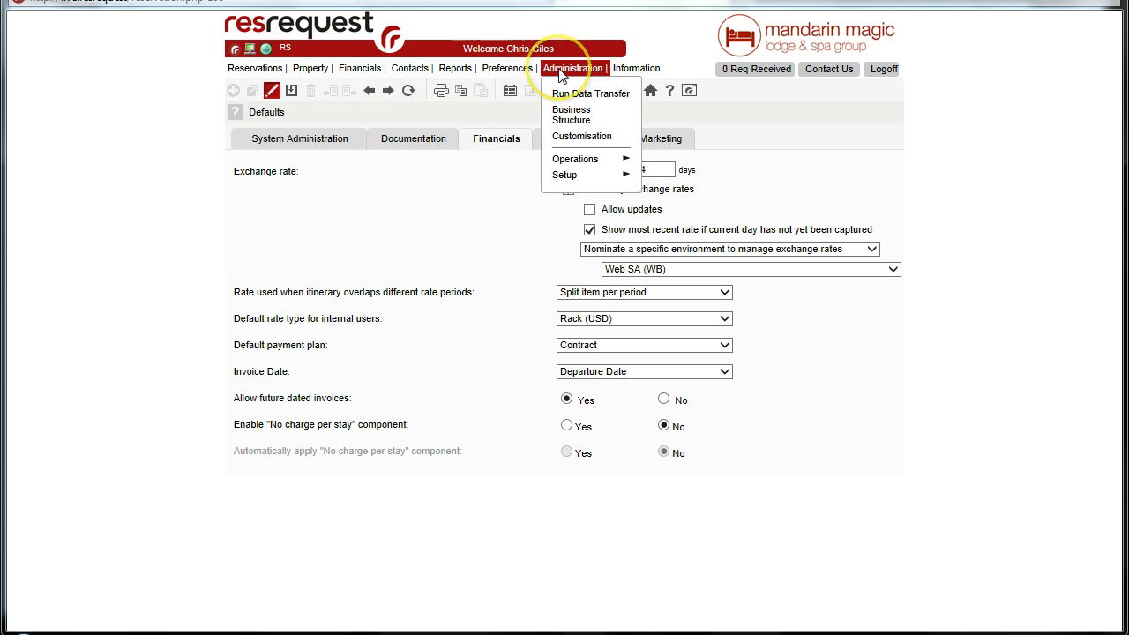
Open the financial defaults and review the exchange rate expiry and daily exchange rate saving settings.
{"action": "mouse_move", "coordinate": [563, 179]}
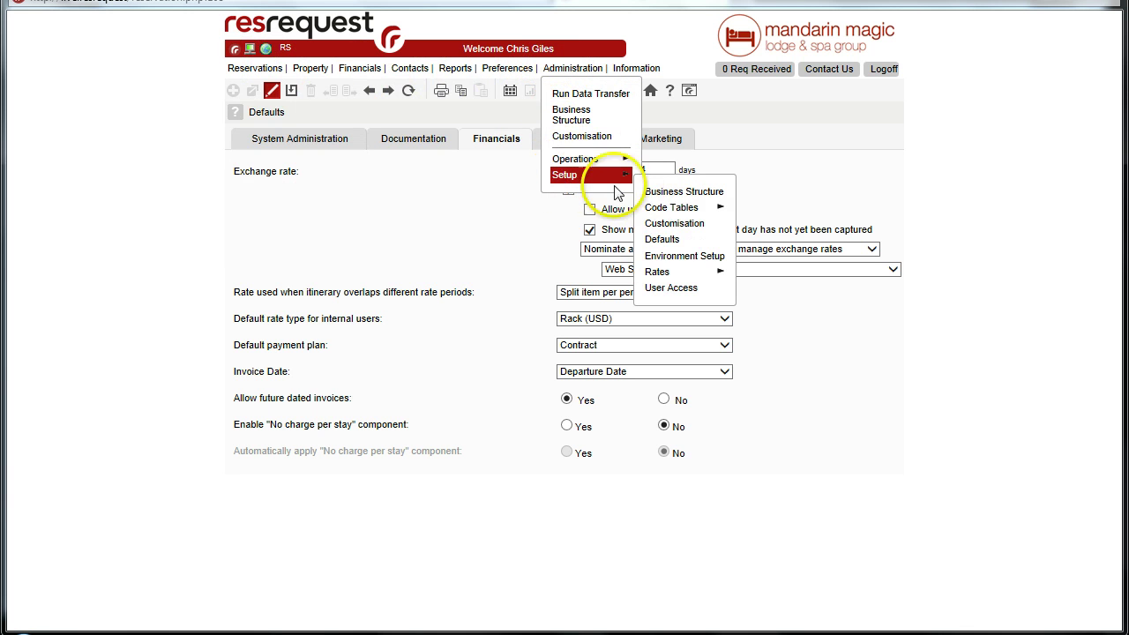
{"action": "left_click", "coordinate": [650, 243]}
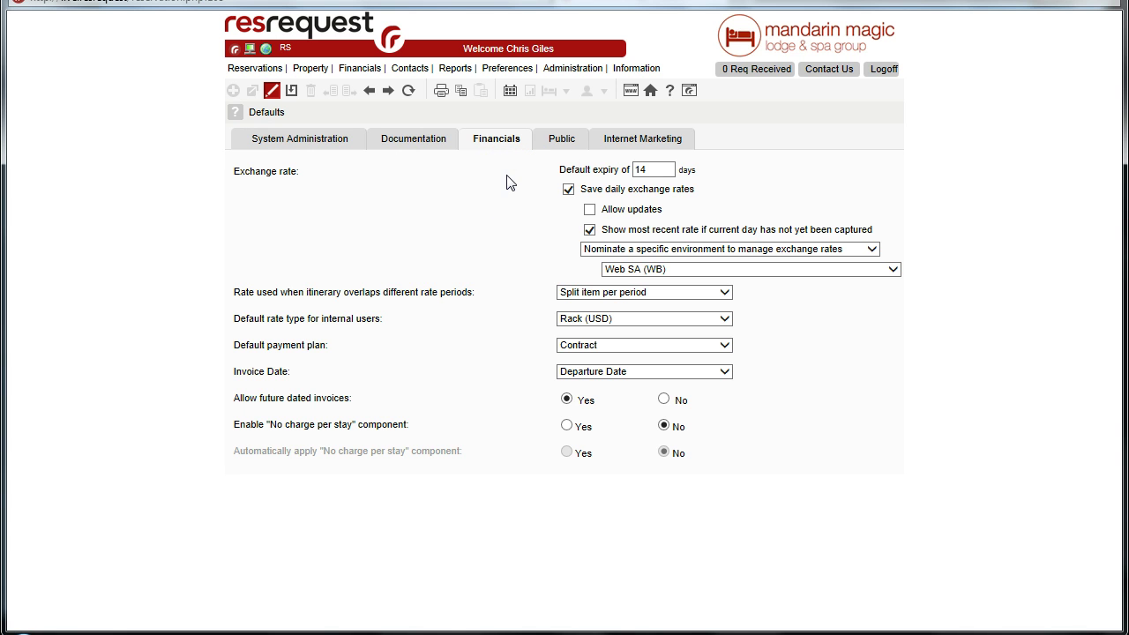
{"action": "left_click", "coordinate": [650, 172]}
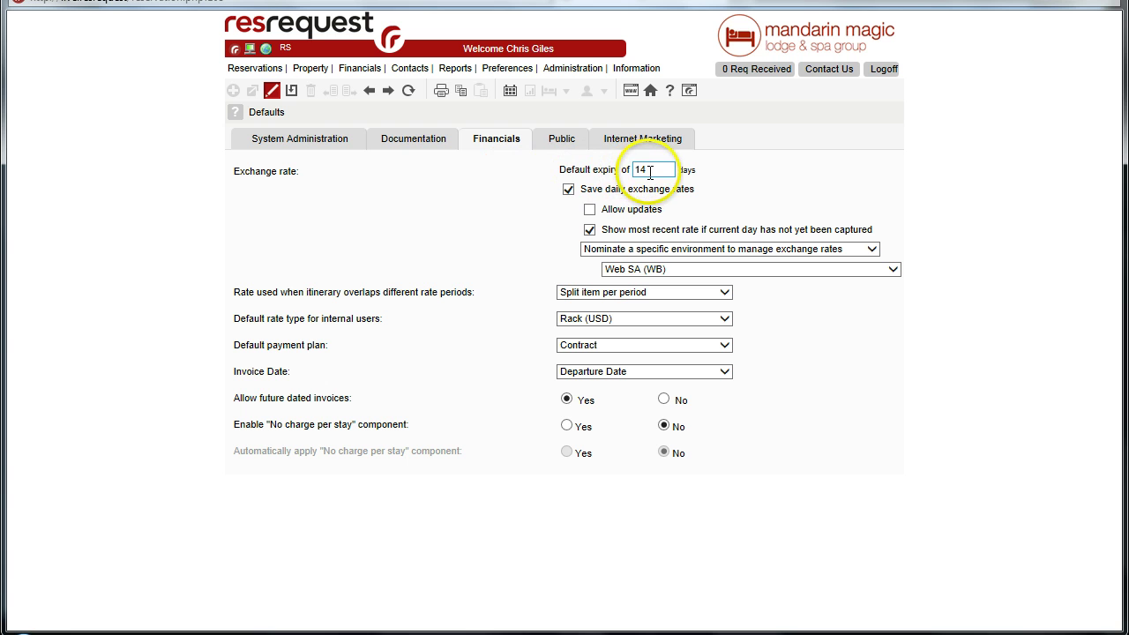
{"action": "left_click", "coordinate": [575, 175]}
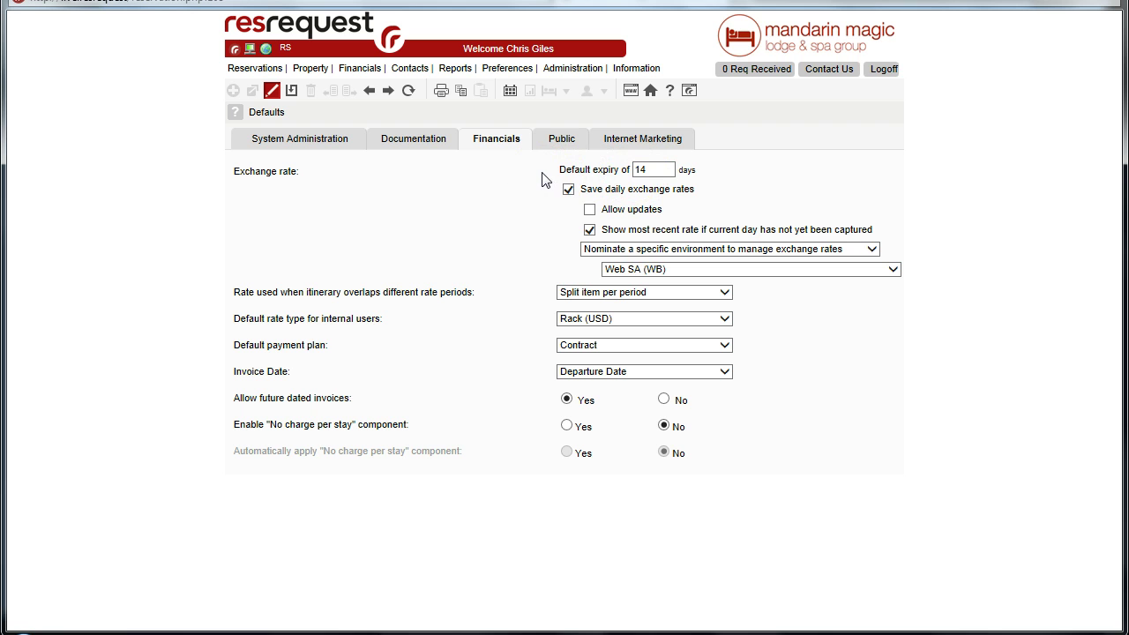
{"action": "left_click", "coordinate": [647, 169]}
{"action": "left_click", "coordinate": [617, 168]}
{"action": "left_click", "coordinate": [536, 168]}
{"action": "left_click", "coordinate": [539, 168]}
{"action": "left_click", "coordinate": [590, 231]}
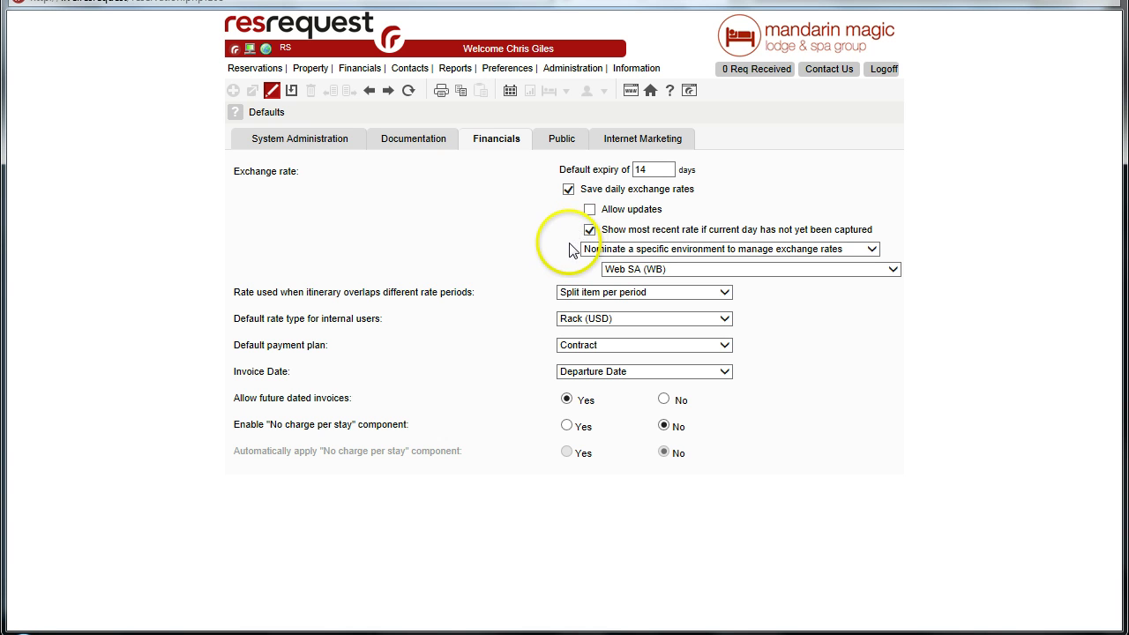
Review the options for who manages exchange rates and the list of environments that can be nominated.
{"action": "left_click", "coordinate": [871, 250]}
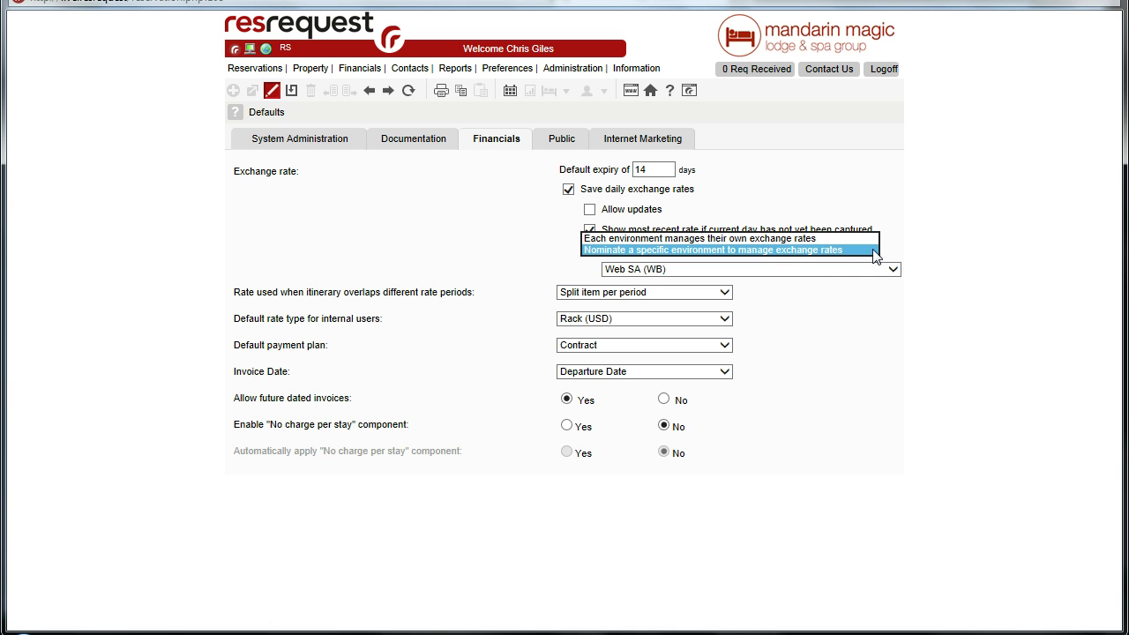
{"action": "left_click", "coordinate": [894, 245]}
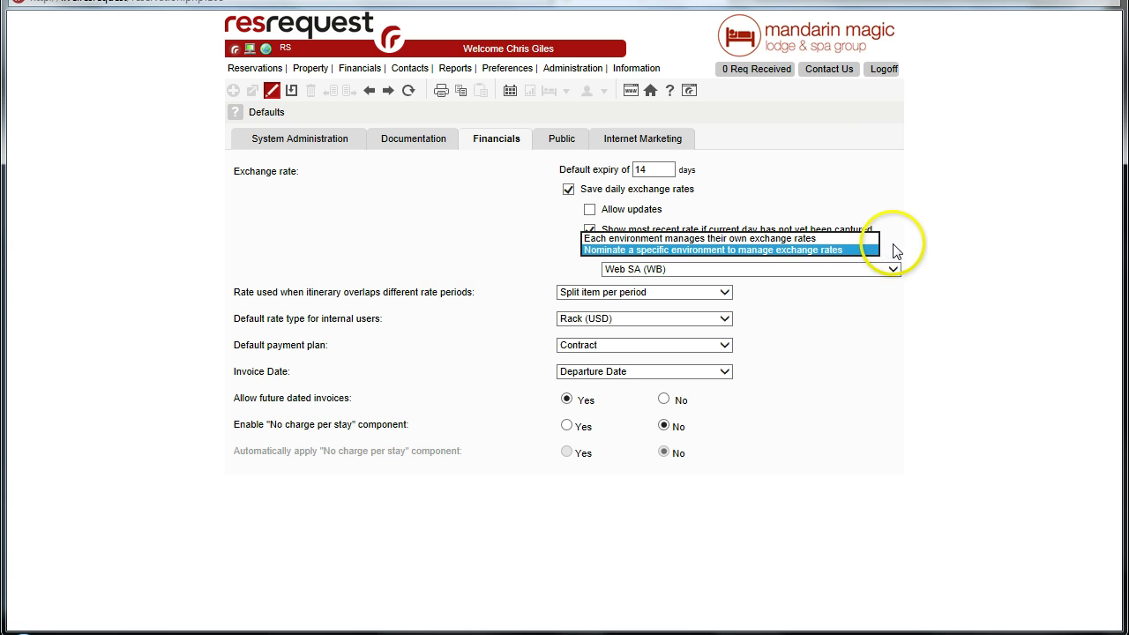
{"action": "left_click", "coordinate": [897, 249]}
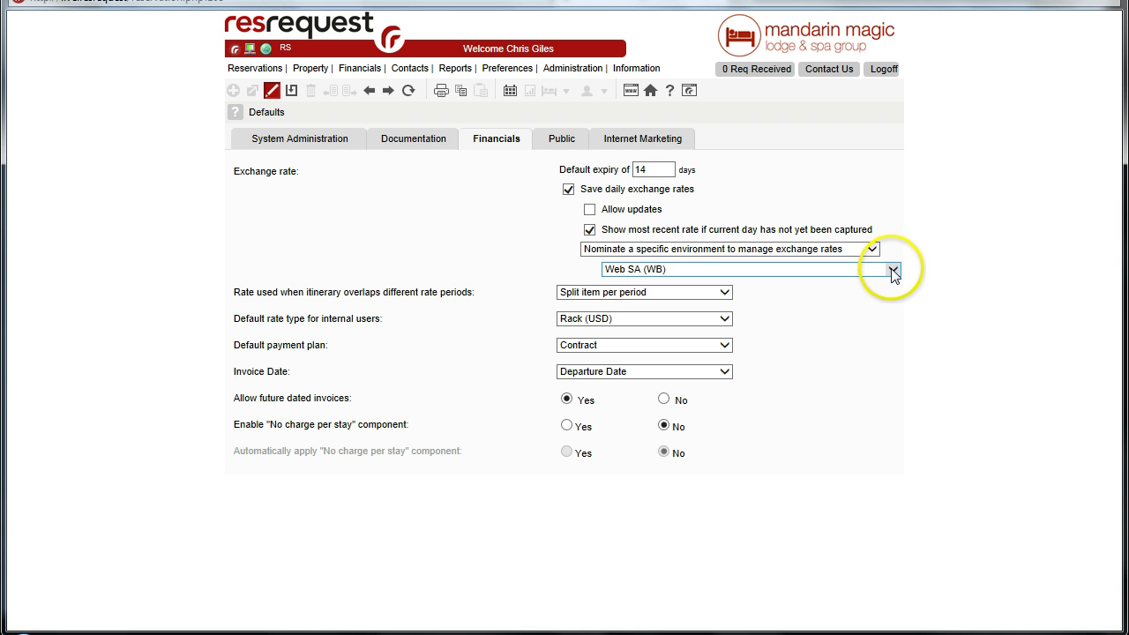
{"action": "left_click", "coordinate": [893, 271]}
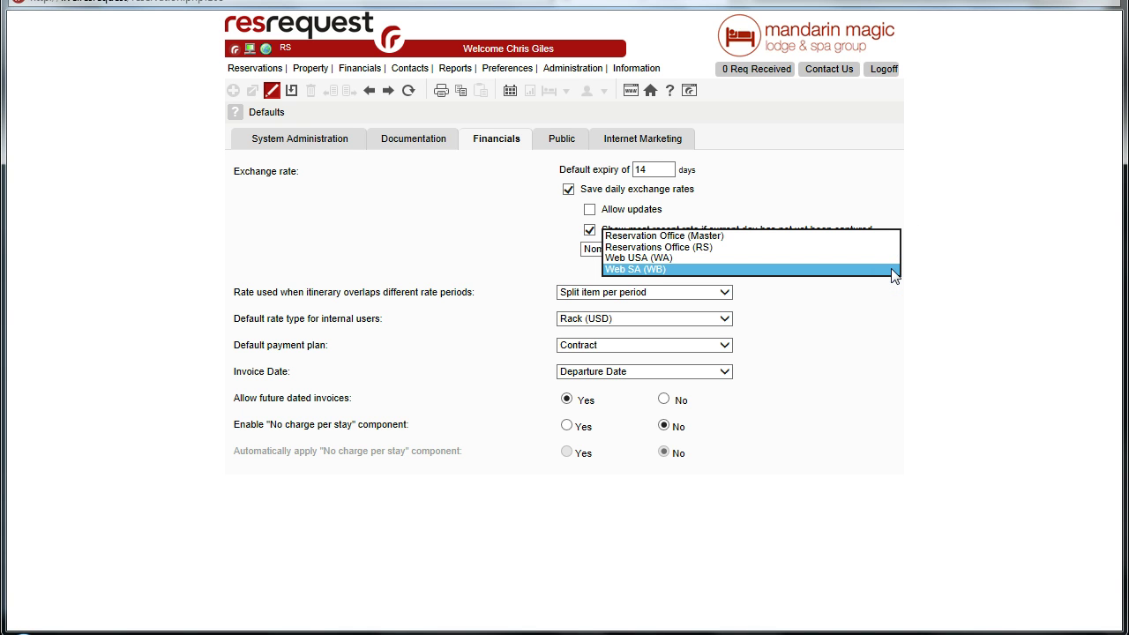
{"action": "left_click", "coordinate": [923, 264]}
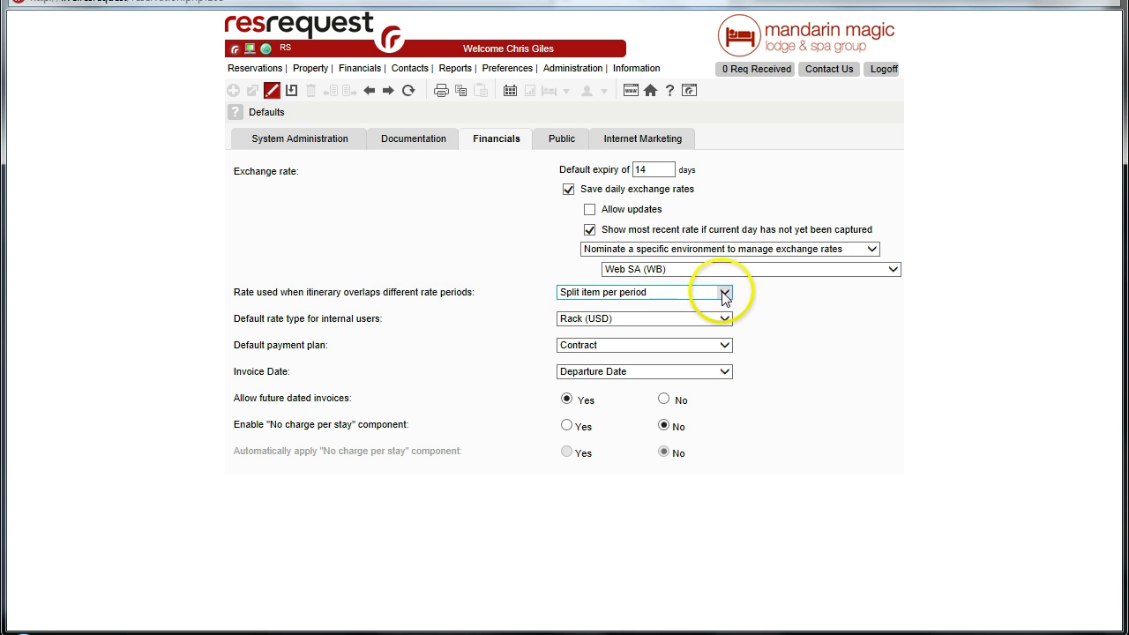
Review the choices for itineraries overlapping different rate periods and for the default payment plan.
{"action": "left_click", "coordinate": [725, 293]}
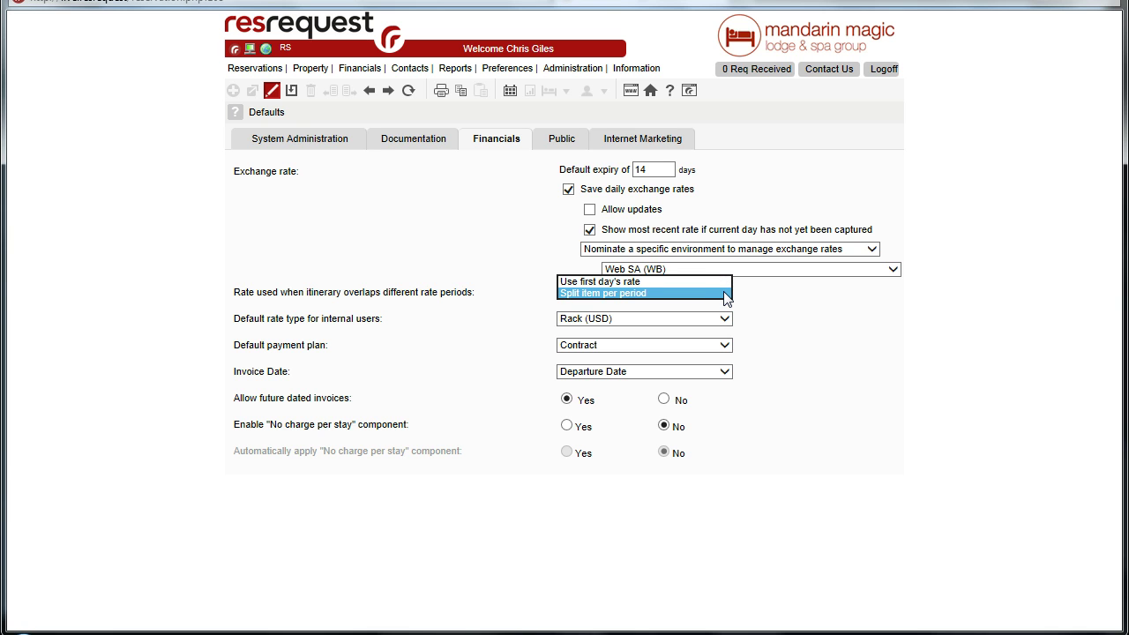
{"action": "left_click", "coordinate": [756, 296]}
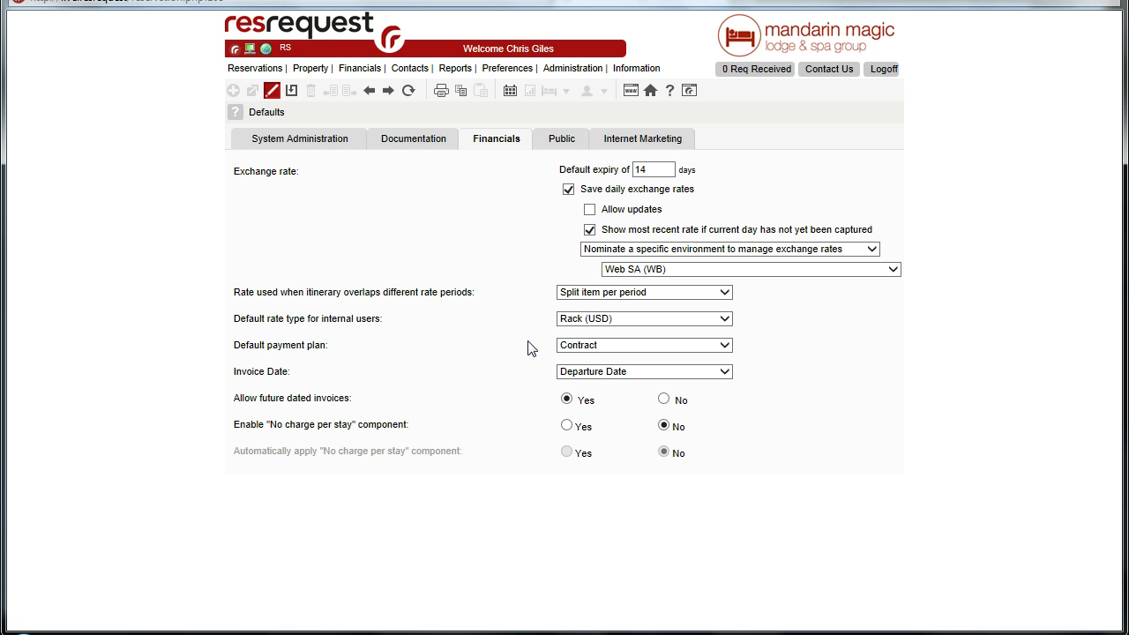
{"action": "left_click", "coordinate": [724, 345]}
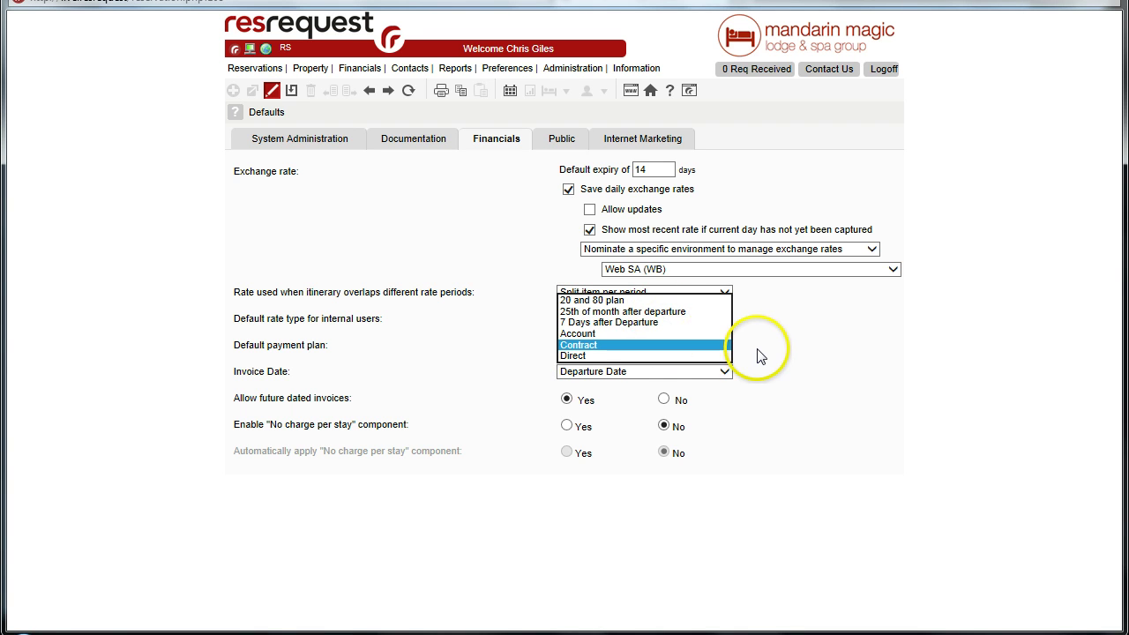
{"action": "left_click", "coordinate": [772, 348]}
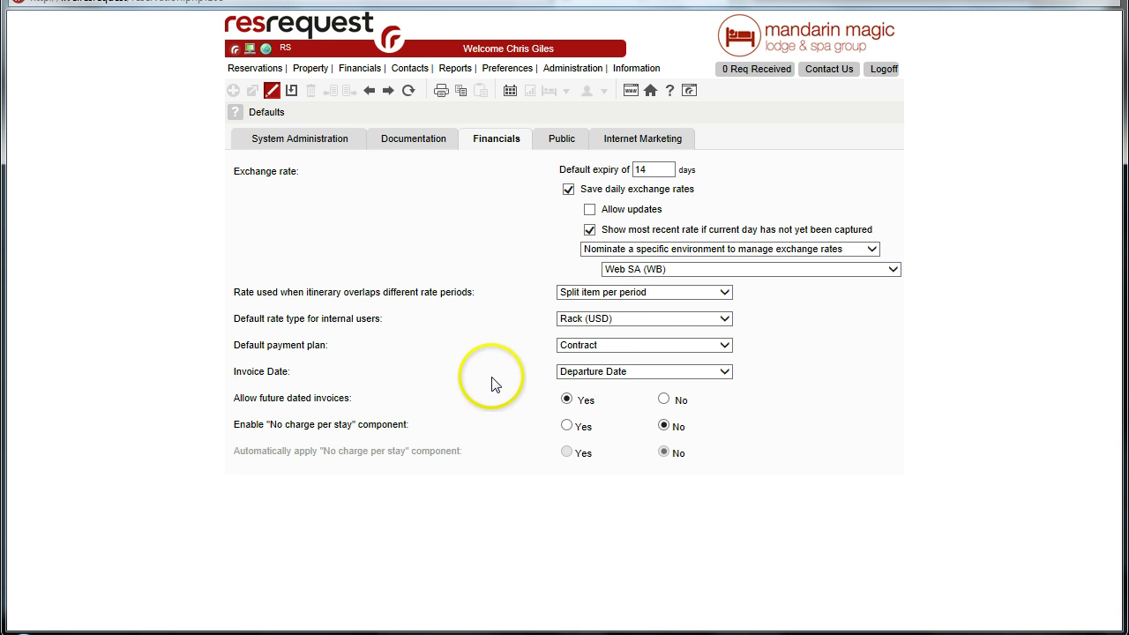
Review the invoice date choices and the setting that allows future dated invoices.
{"action": "left_click", "coordinate": [724, 374]}
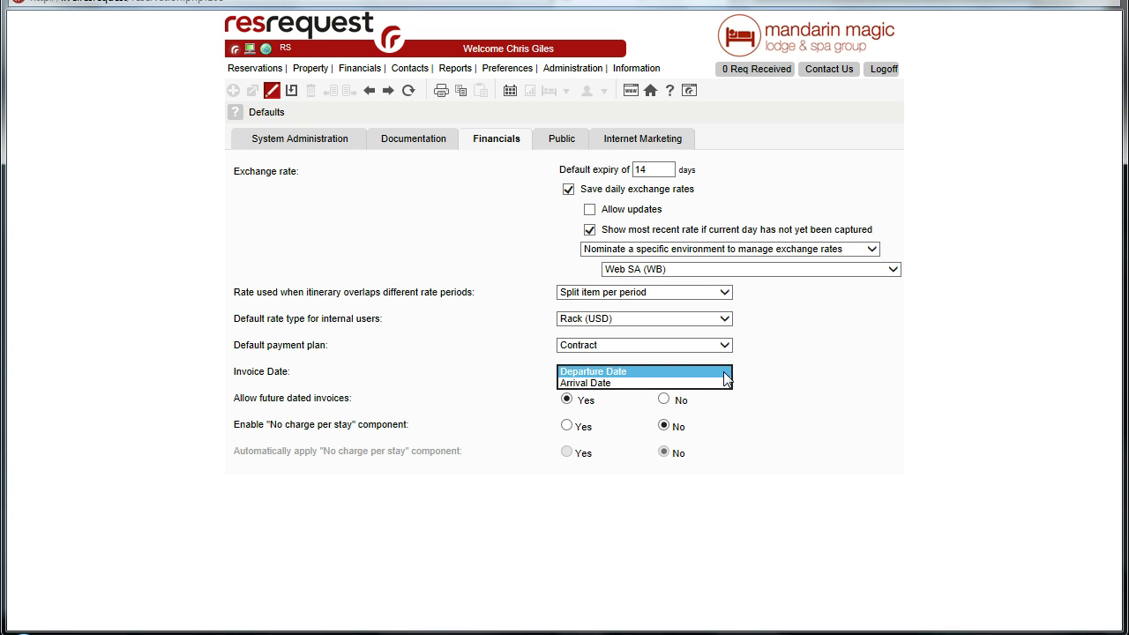
{"action": "left_click", "coordinate": [769, 375]}
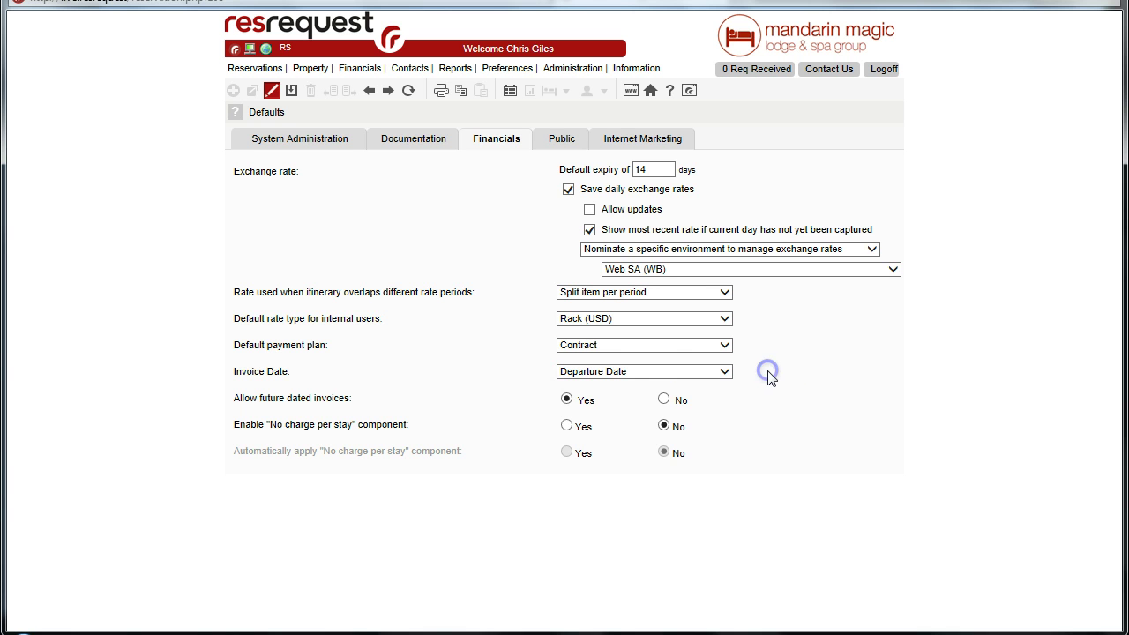
{"action": "left_click", "coordinate": [541, 378]}
{"action": "left_click", "coordinate": [531, 377]}
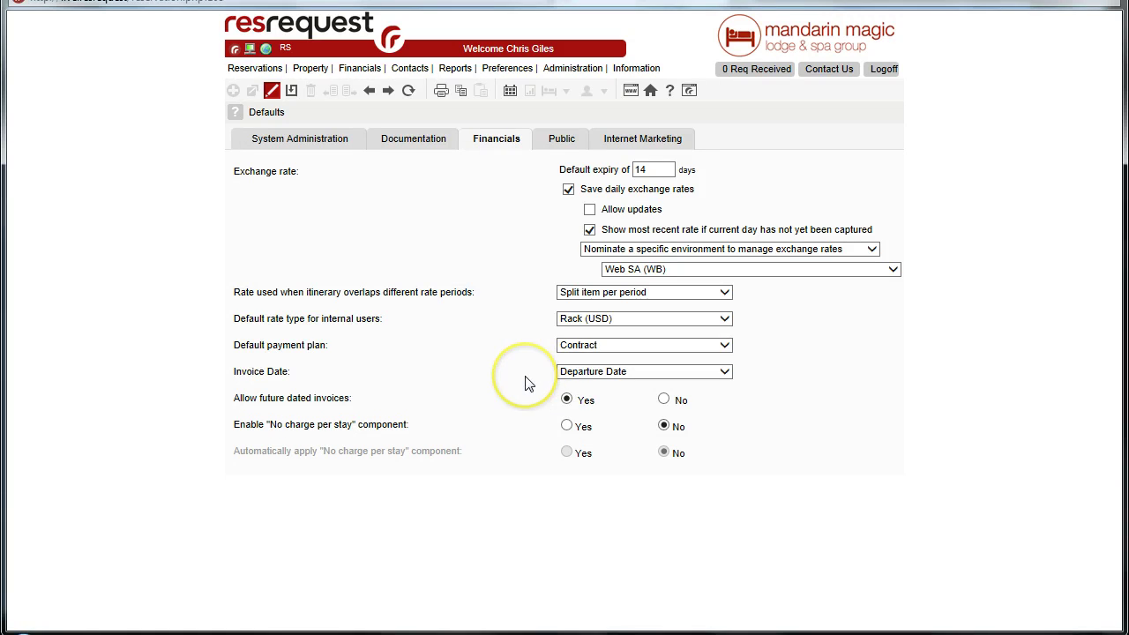
{"action": "left_click", "coordinate": [540, 410]}
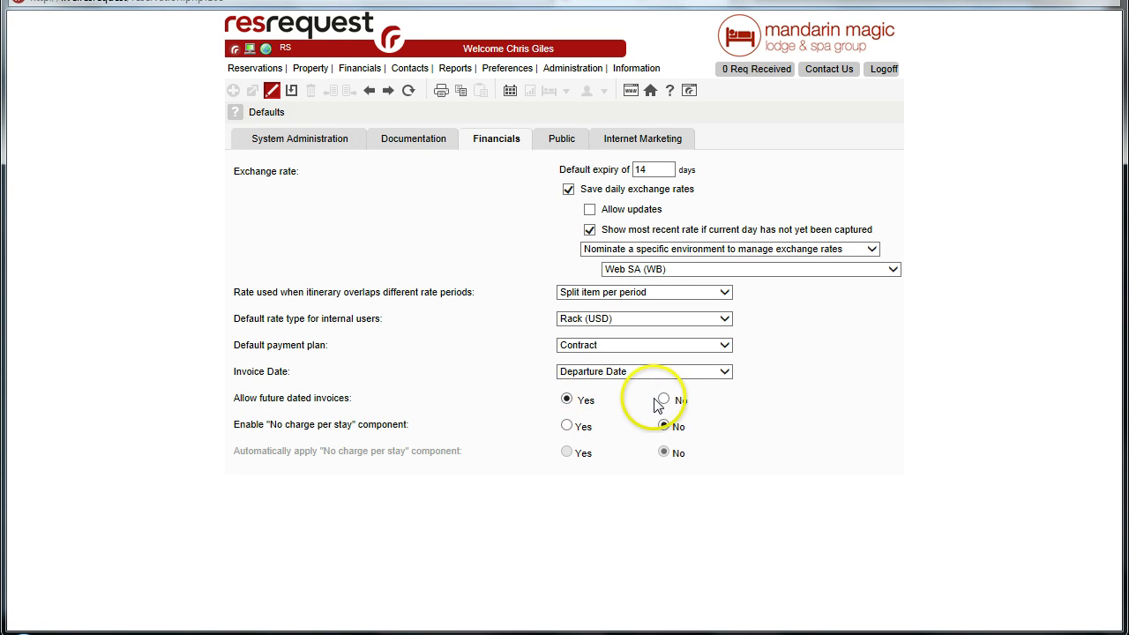
{"action": "left_click", "coordinate": [519, 408]}
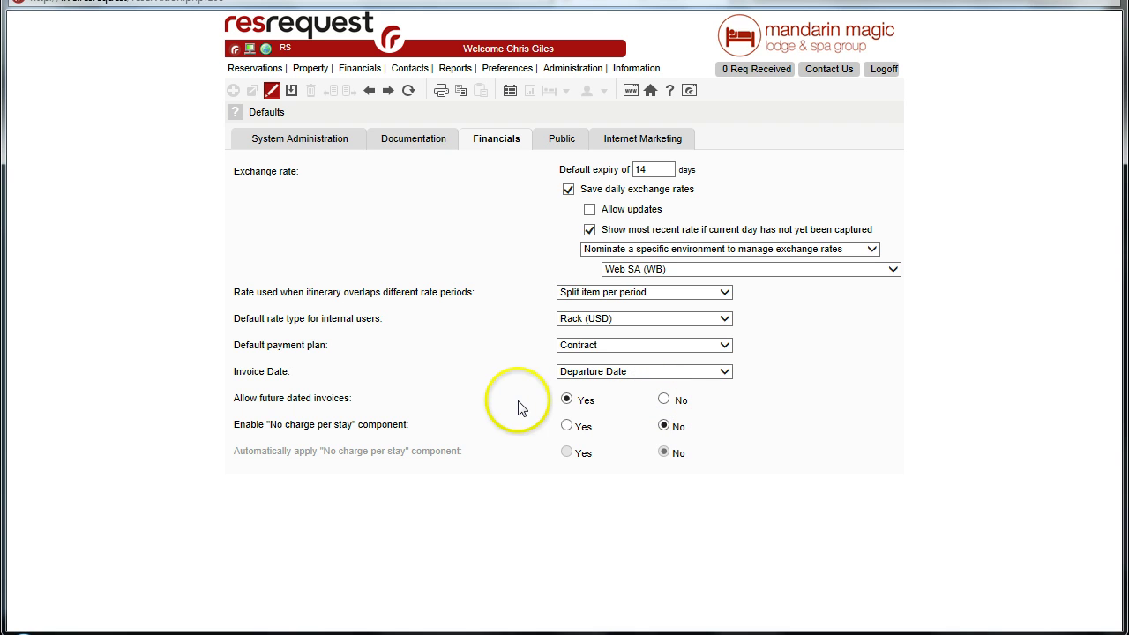
{"action": "left_click", "coordinate": [530, 421]}
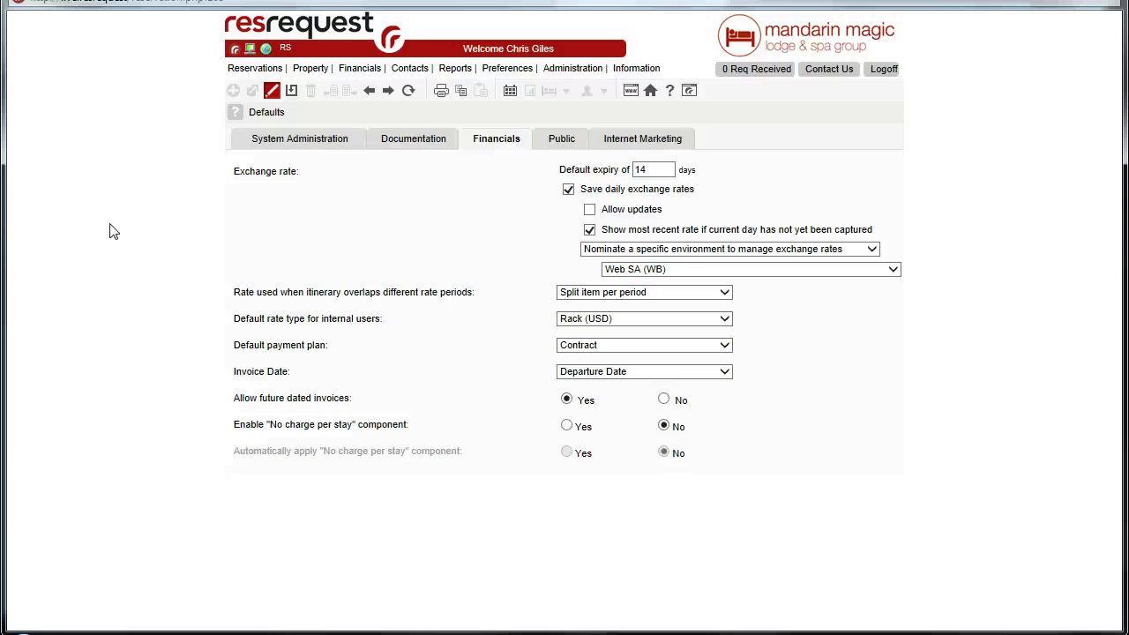
{"action": "left_click", "coordinate": [91, 176]}
{"action": "left_click", "coordinate": [127, 319]}
{"action": "left_click", "coordinate": [43, 70]}
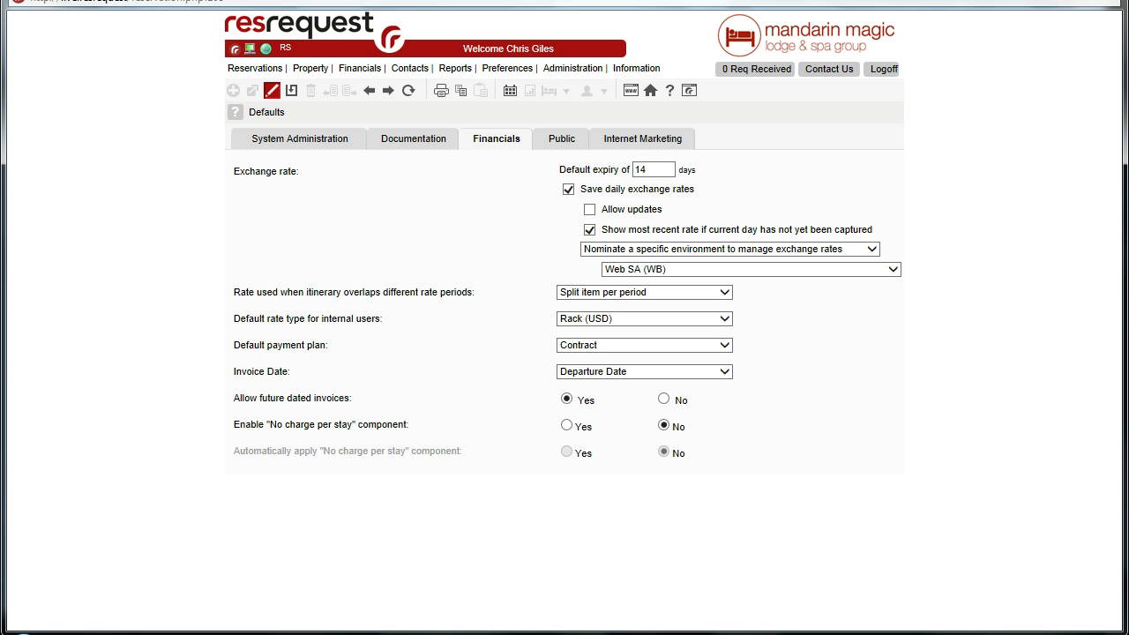
{"action": "left_click", "coordinate": [113, 203]}
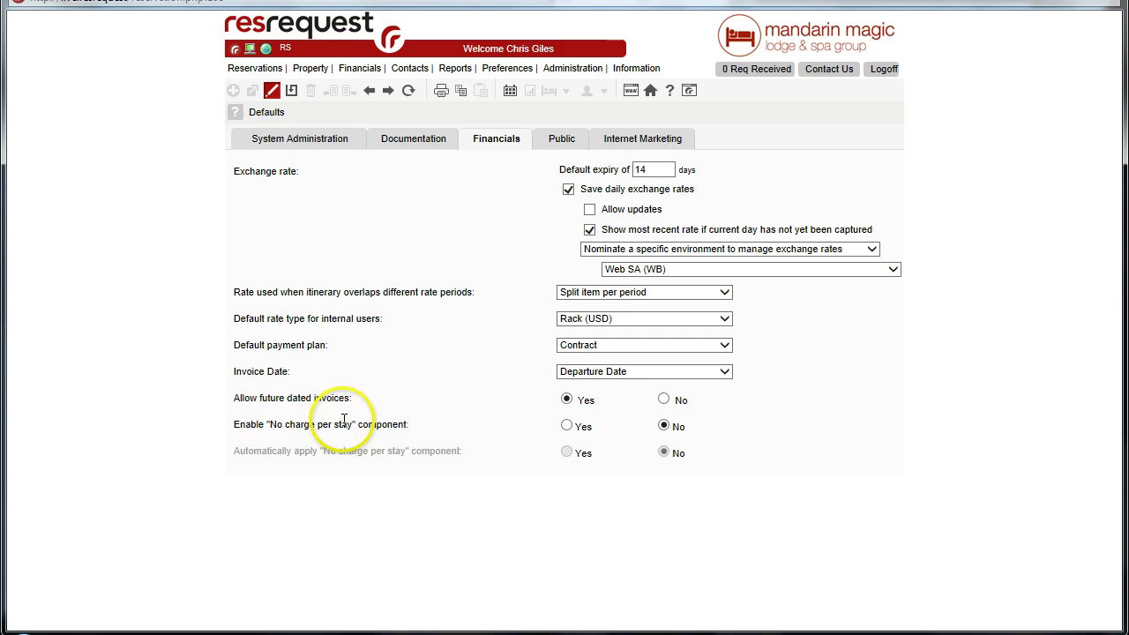
Enable the "No charge per stay" component and set it to apply automatically.
{"action": "left_click", "coordinate": [567, 427]}
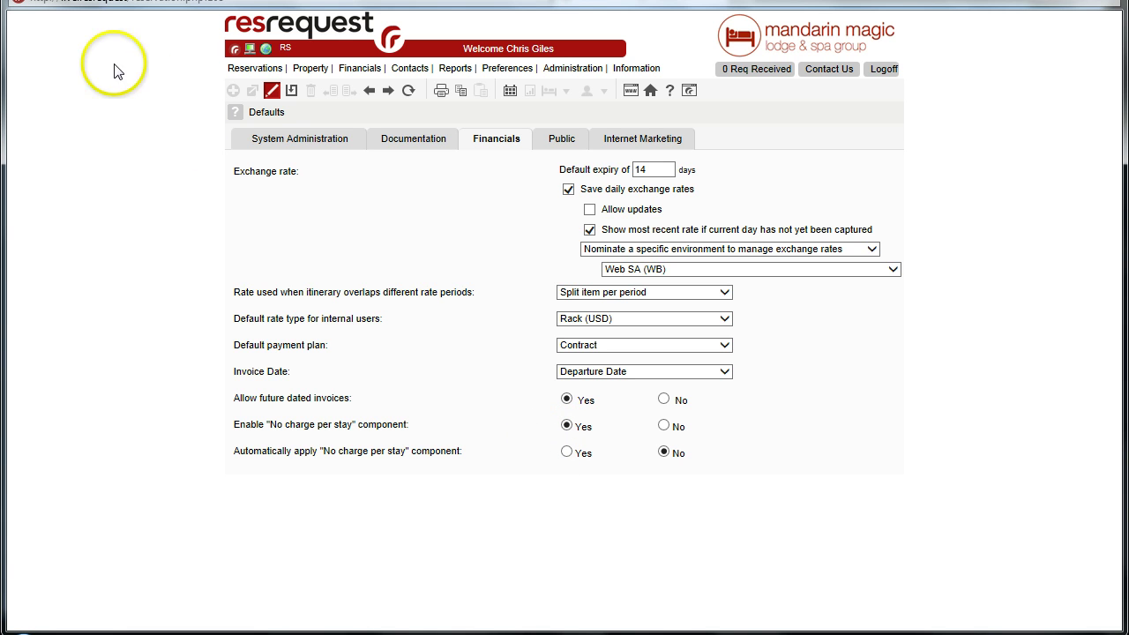
{"action": "left_click", "coordinate": [567, 452]}
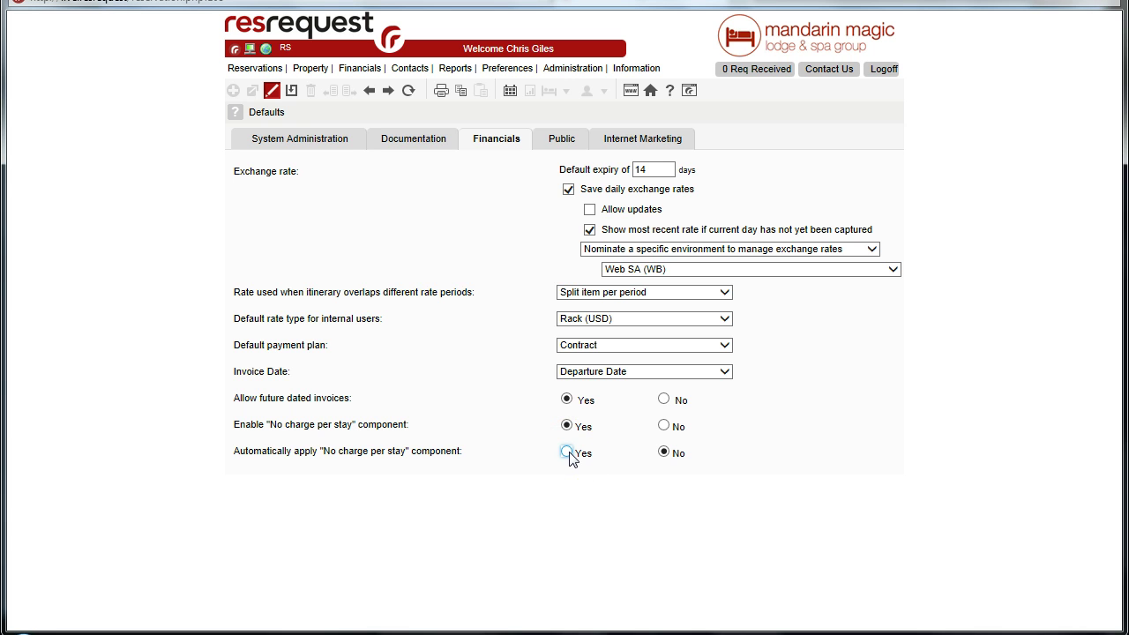
{"action": "left_click", "coordinate": [567, 453]}
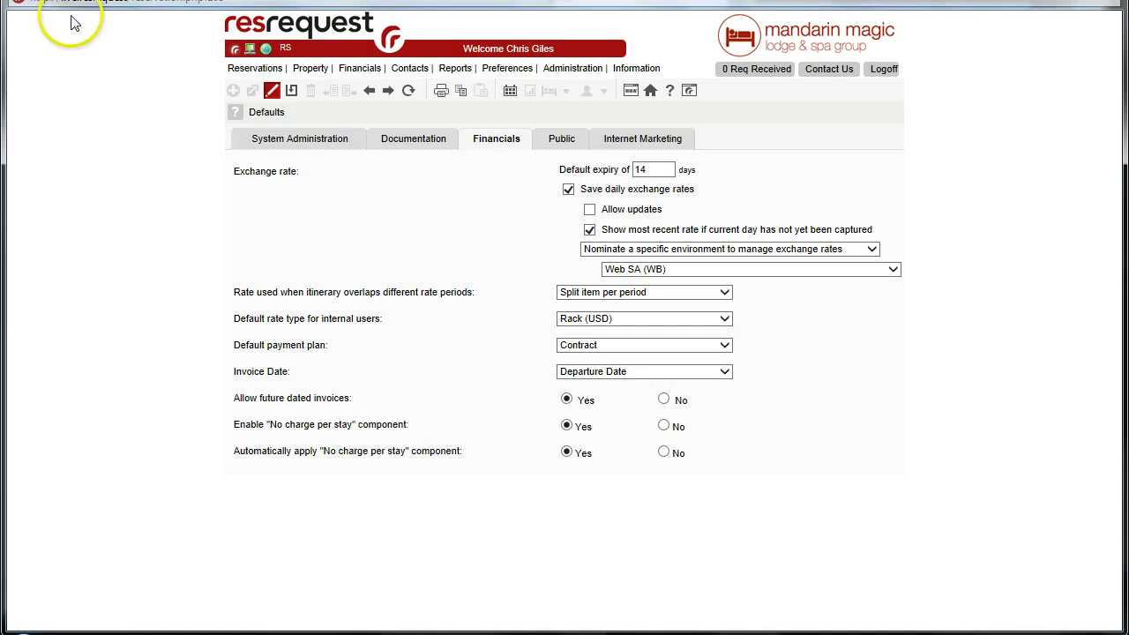
{"action": "left_click", "coordinate": [120, 129]}
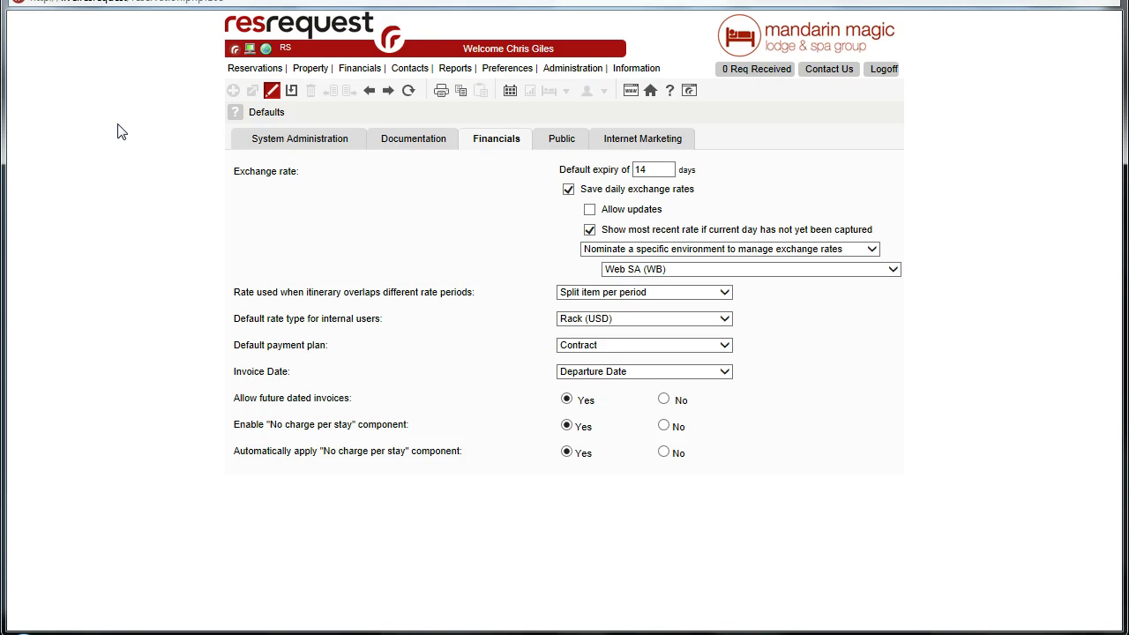
{"action": "left_click", "coordinate": [61, 35]}
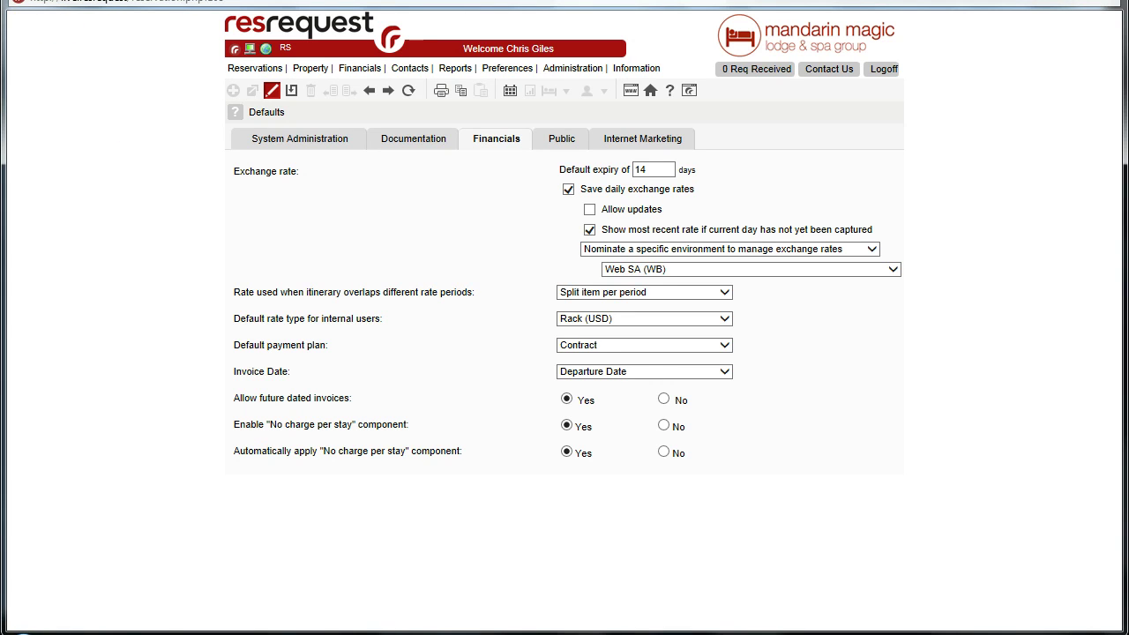